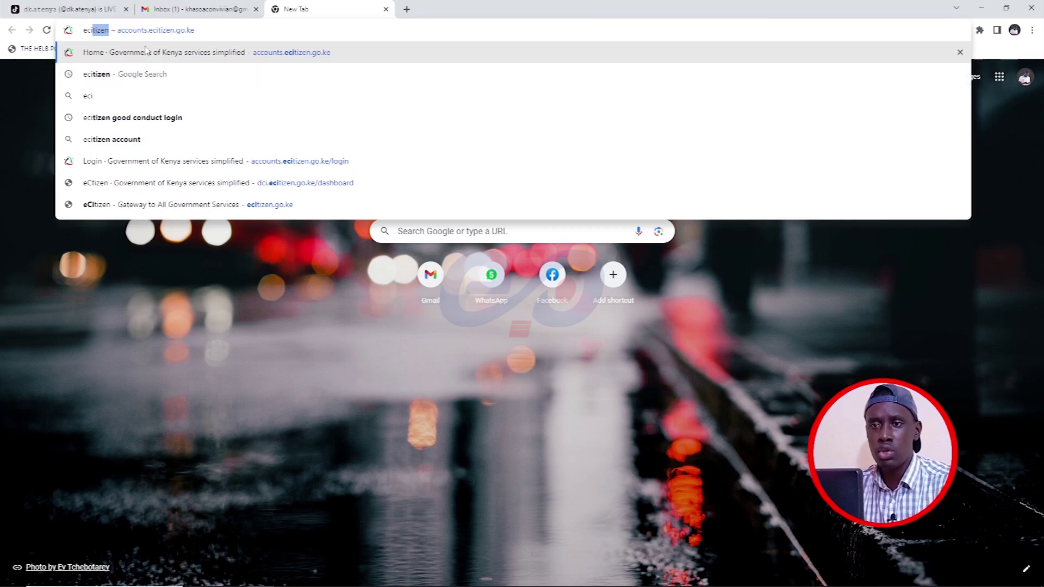
Open the eCitizen accounts site and start a new Kenyan citizen registration.
key("Return")
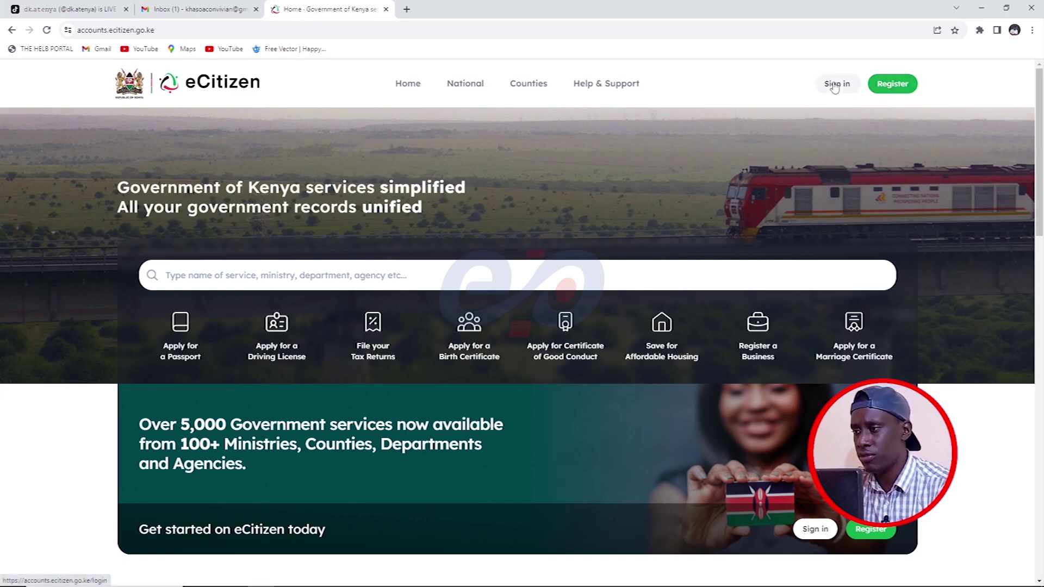
left_click(894, 87)
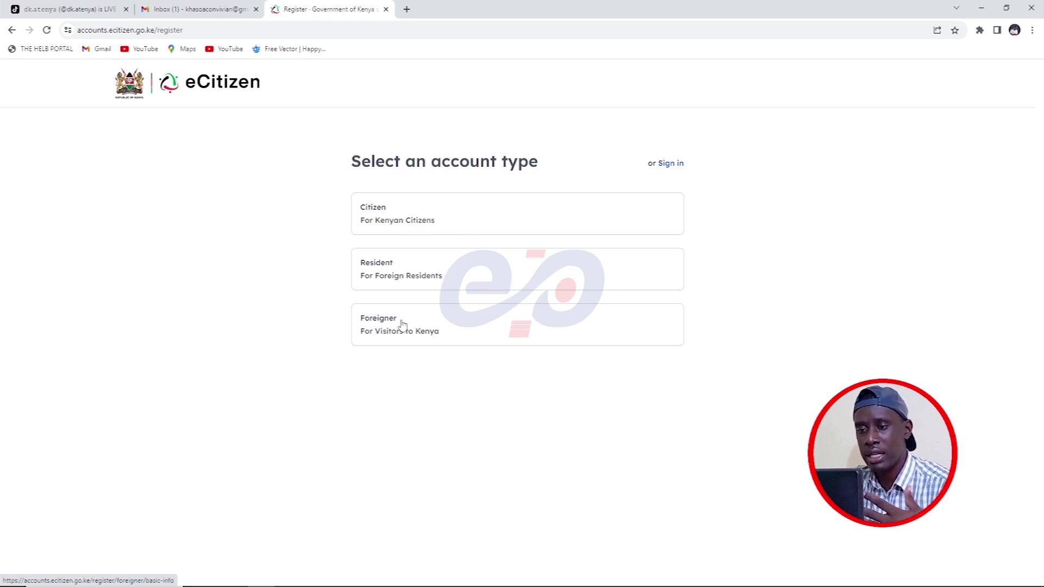
left_click(439, 217)
Enter the applicant's ID number, first name and birth year 2004, then validate them.
left_click(427, 268)
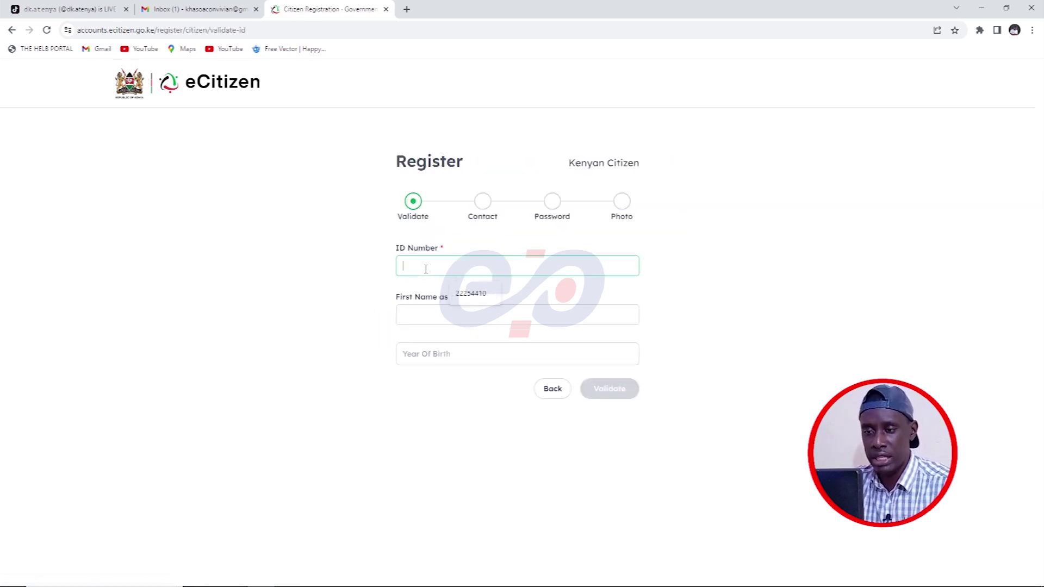
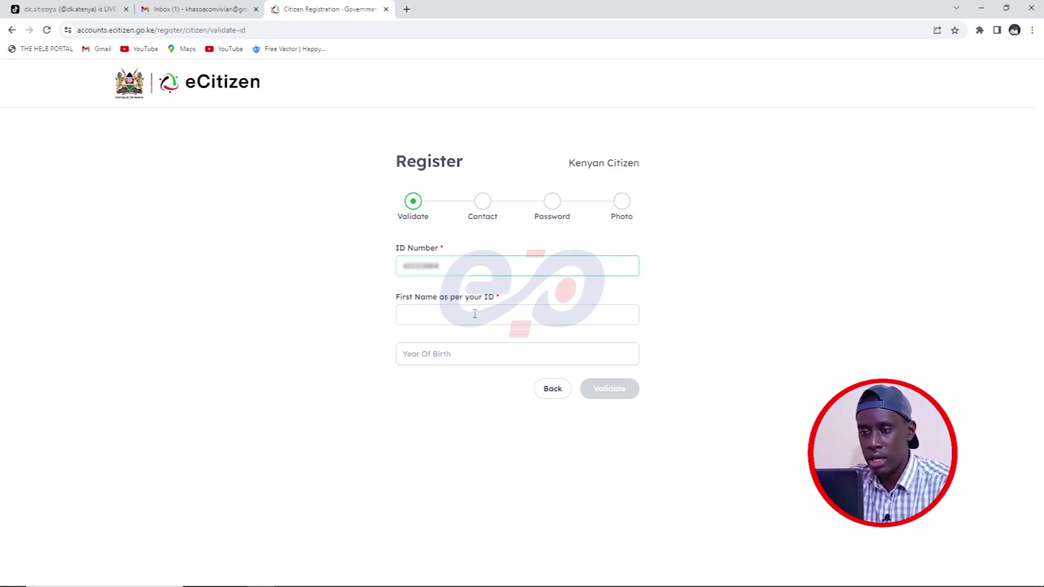
left_click(435, 320)
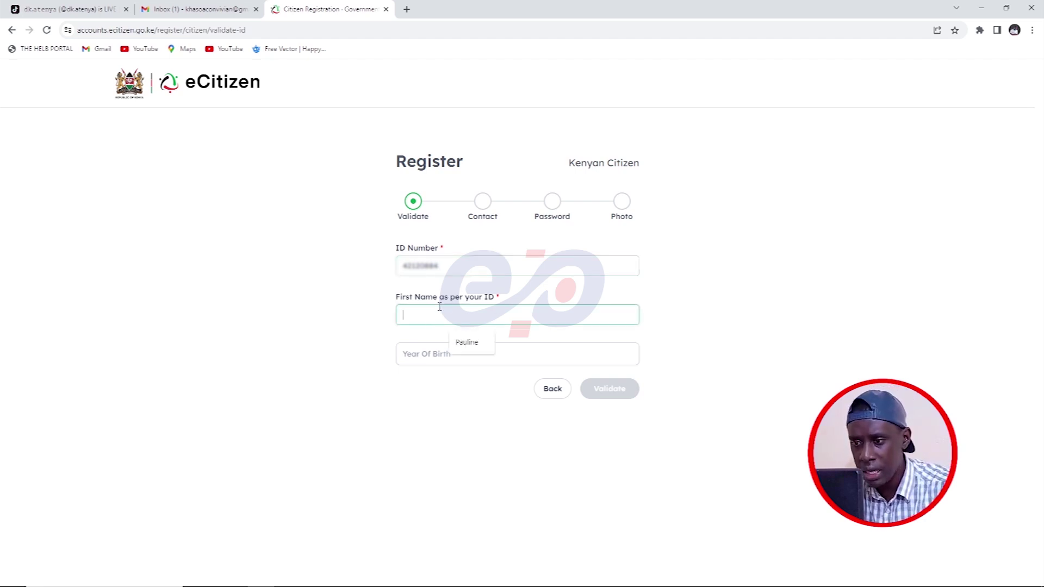
type("Convivian")
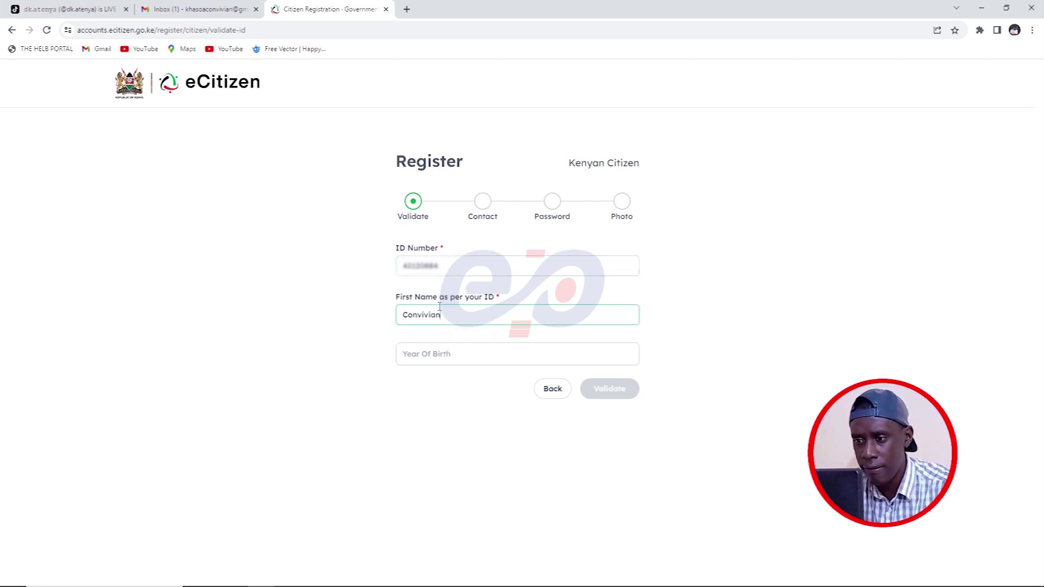
left_click(470, 359)
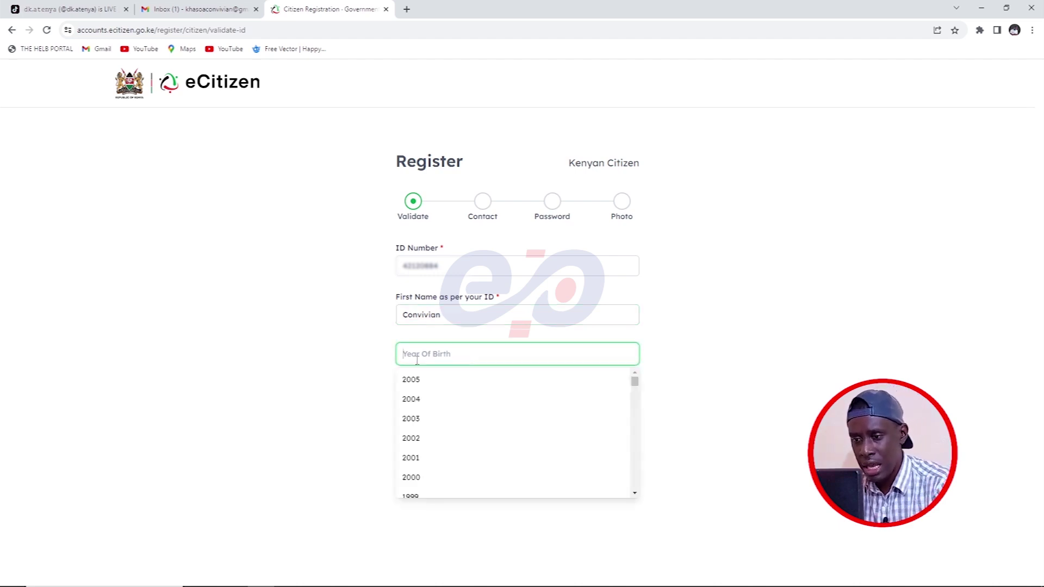
type("20")
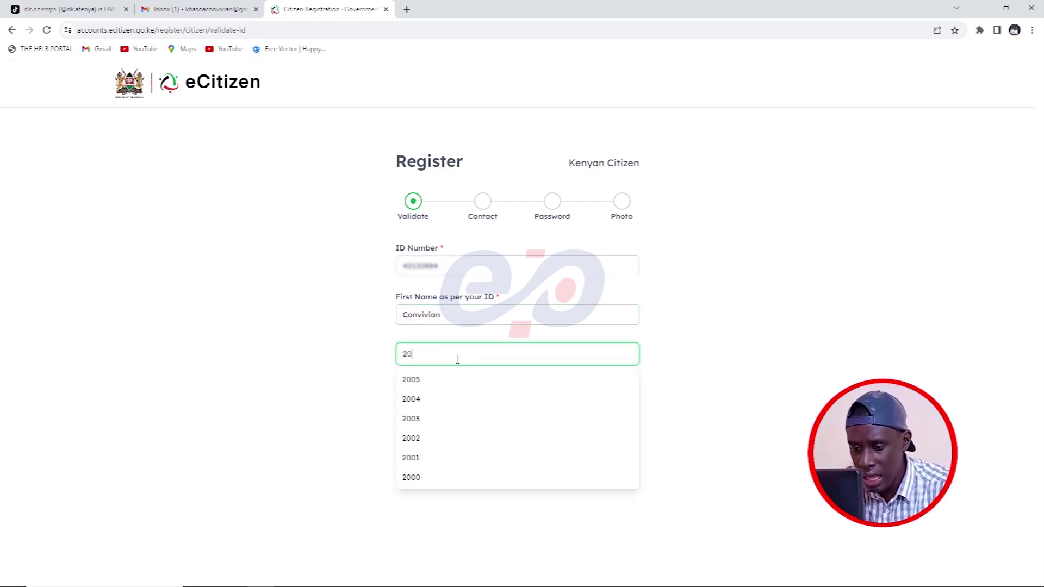
type("04")
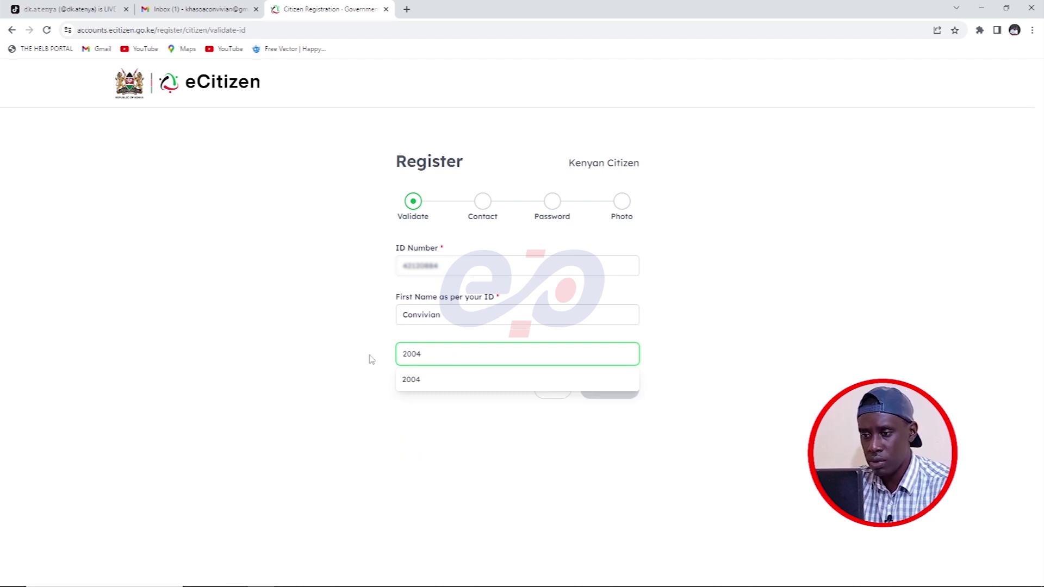
left_click(400, 385)
left_click(605, 390)
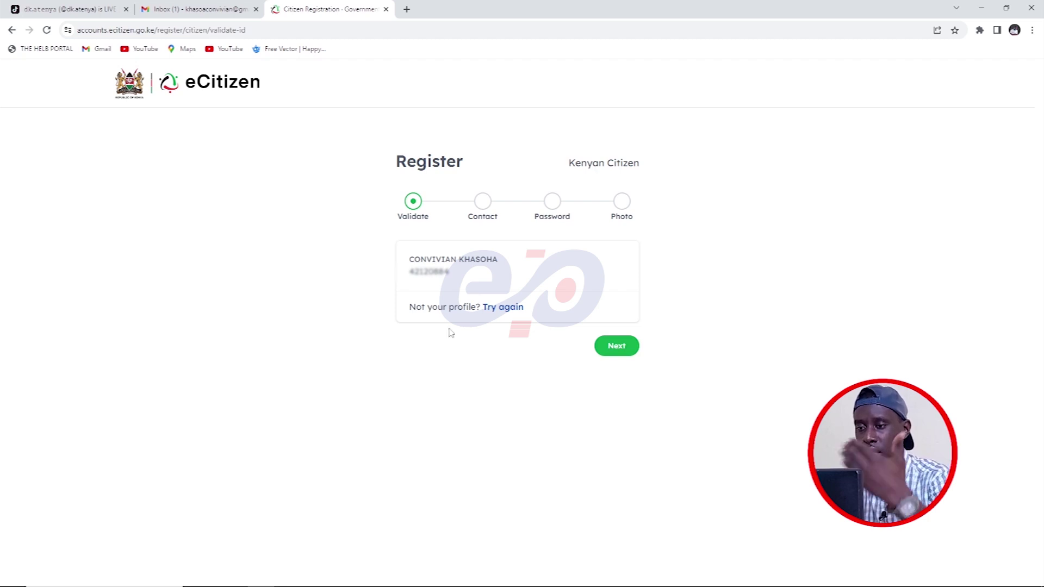
Submit the applicant's phone number and email address to request a one-time code.
left_click(617, 350)
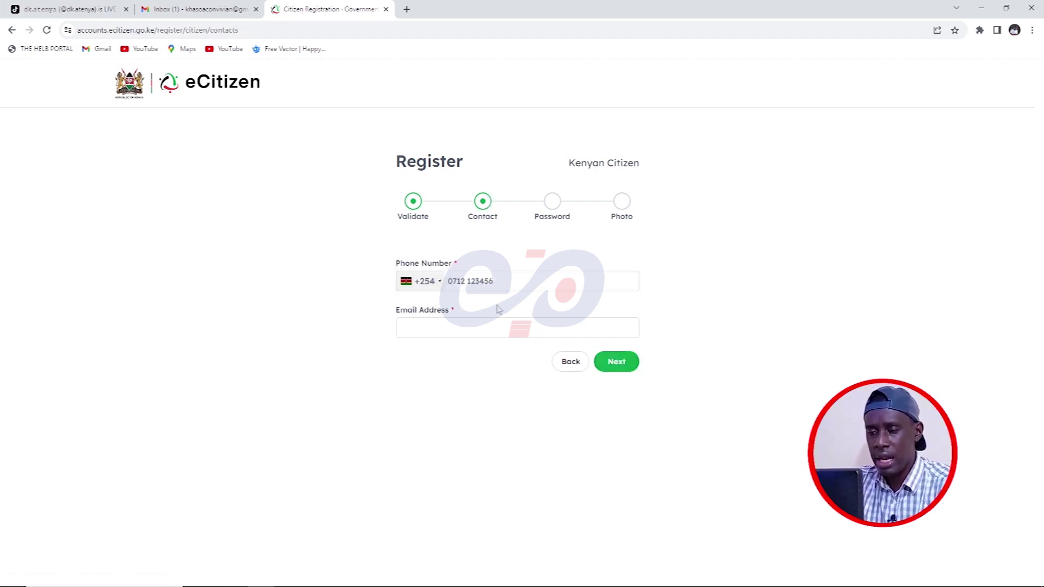
left_click(494, 281)
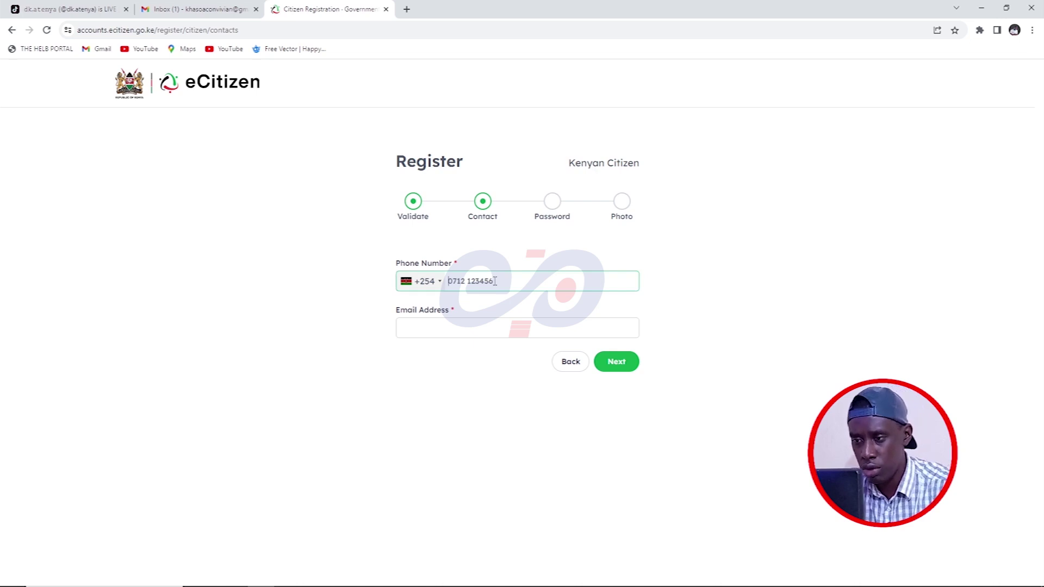
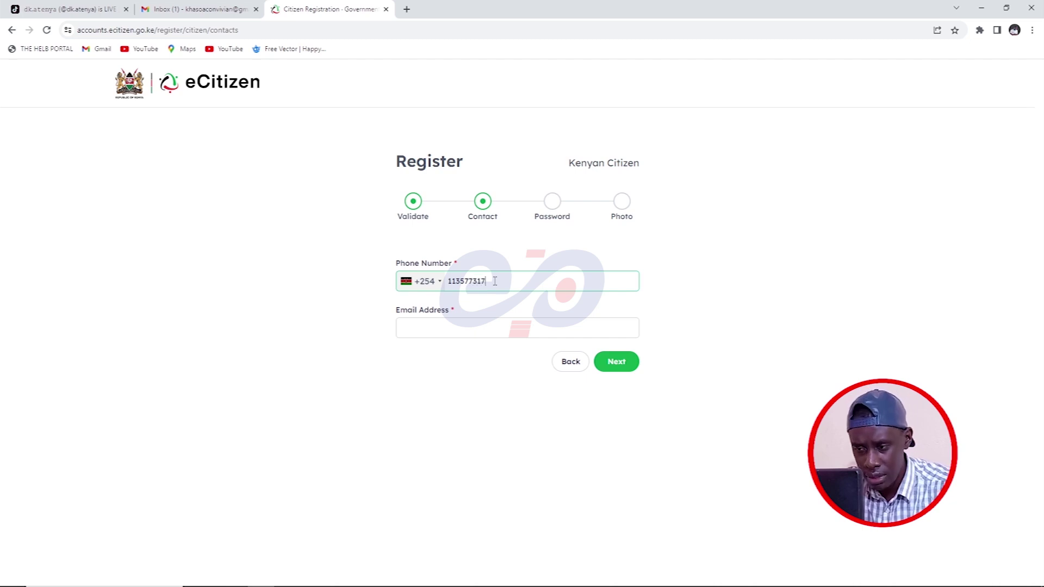
left_click(416, 327)
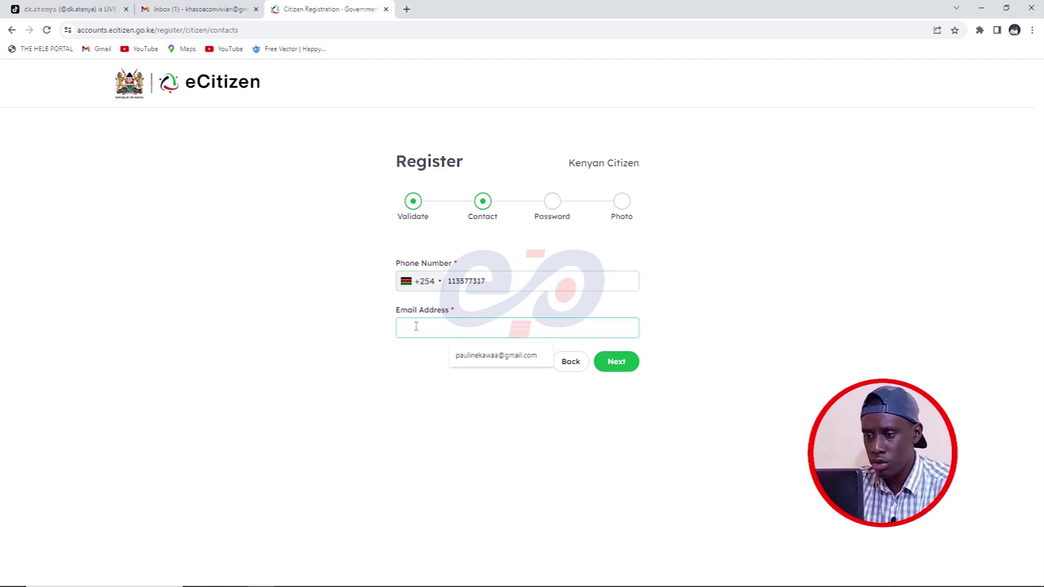
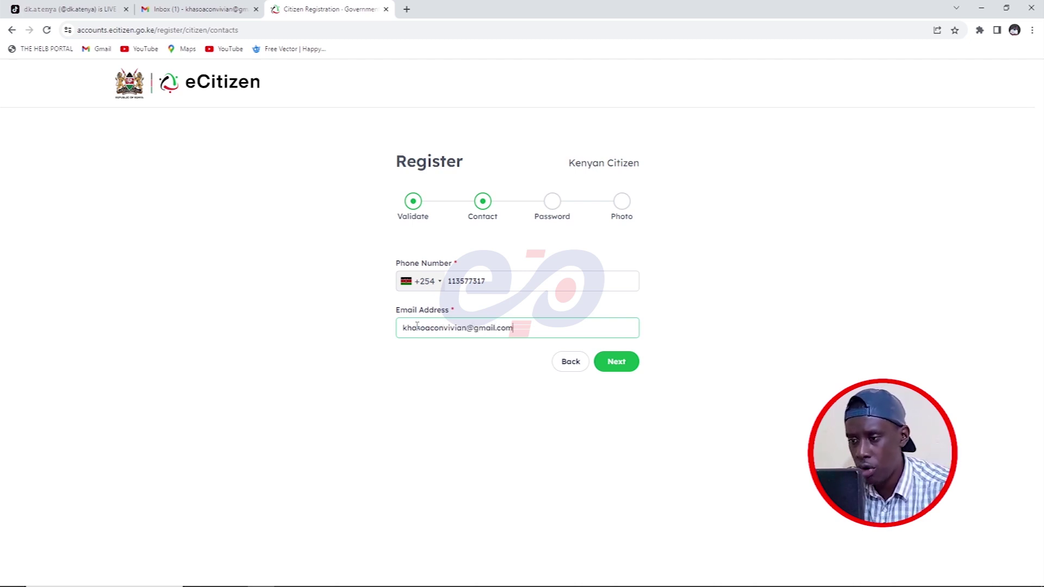
left_click(605, 368)
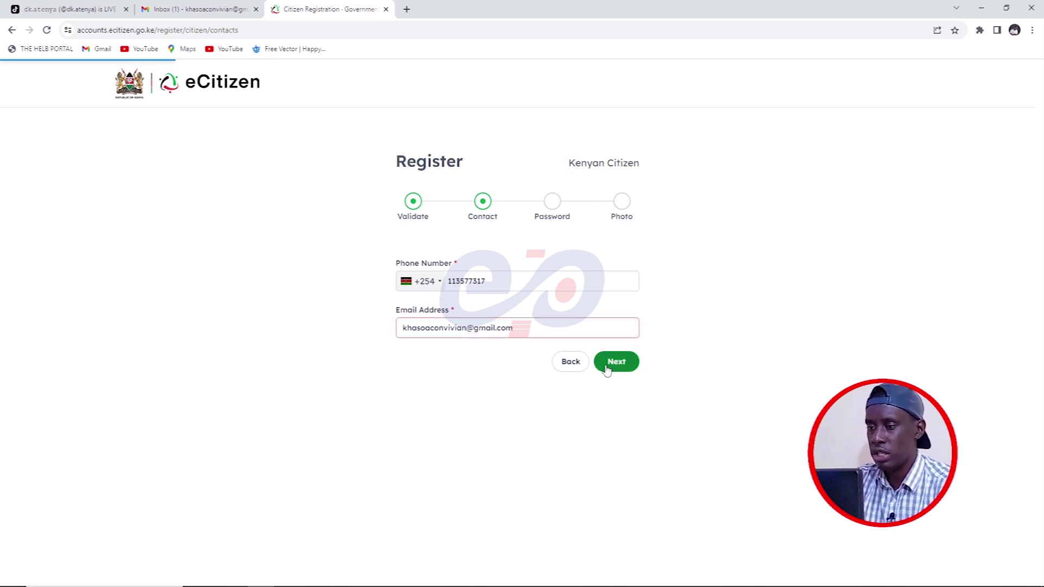
Enter the received one-time code and continue to the password step.
left_click(440, 272)
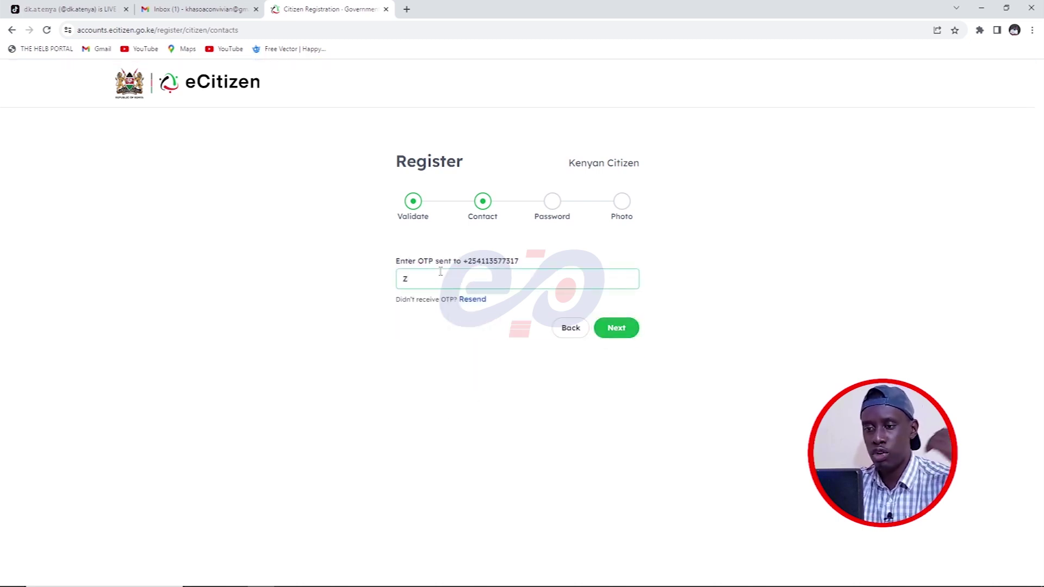
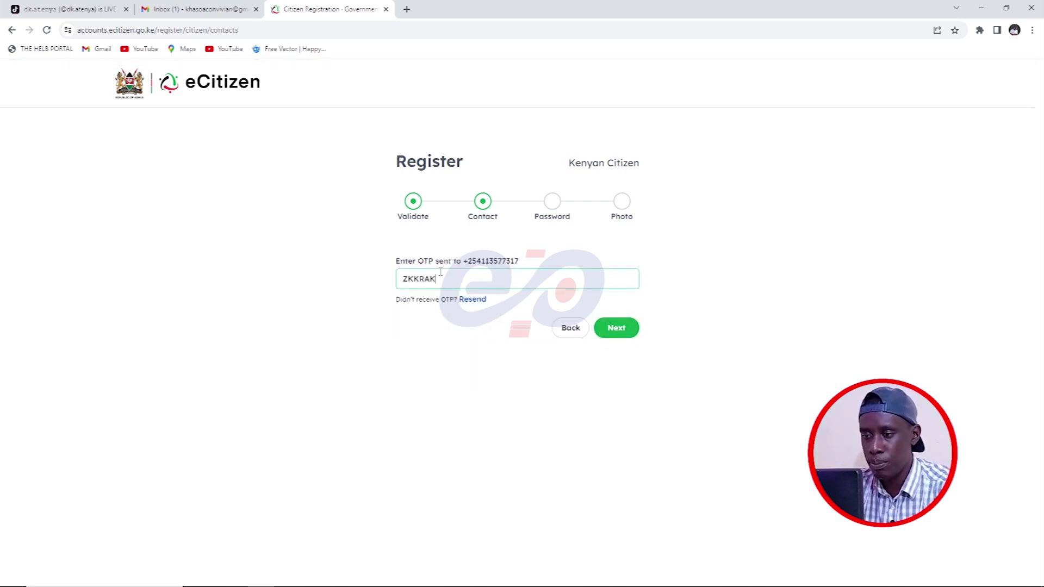
left_click(617, 328)
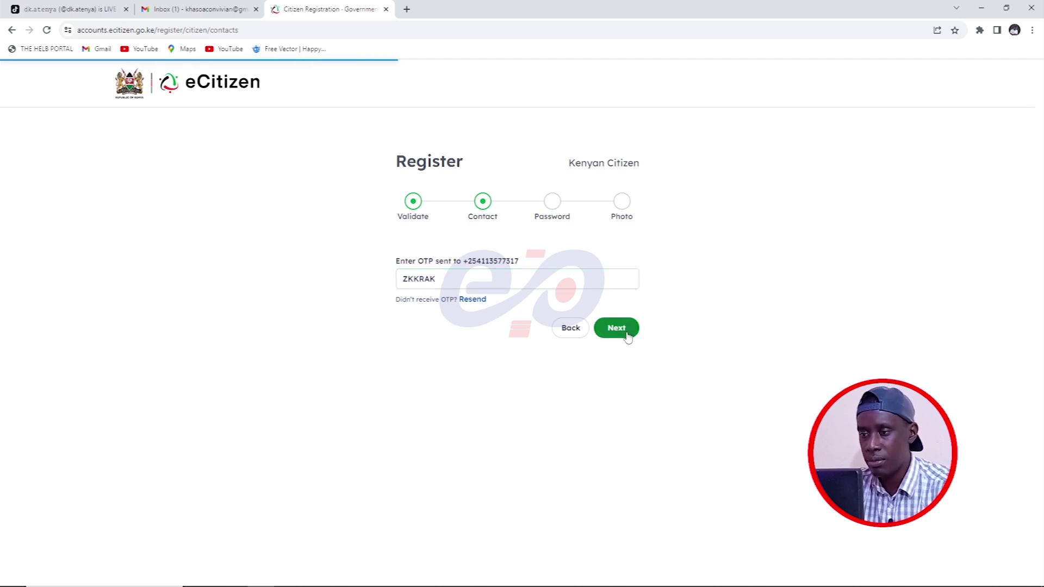
Type the account password in both password fields and advance to the Photo step.
left_click(450, 379)
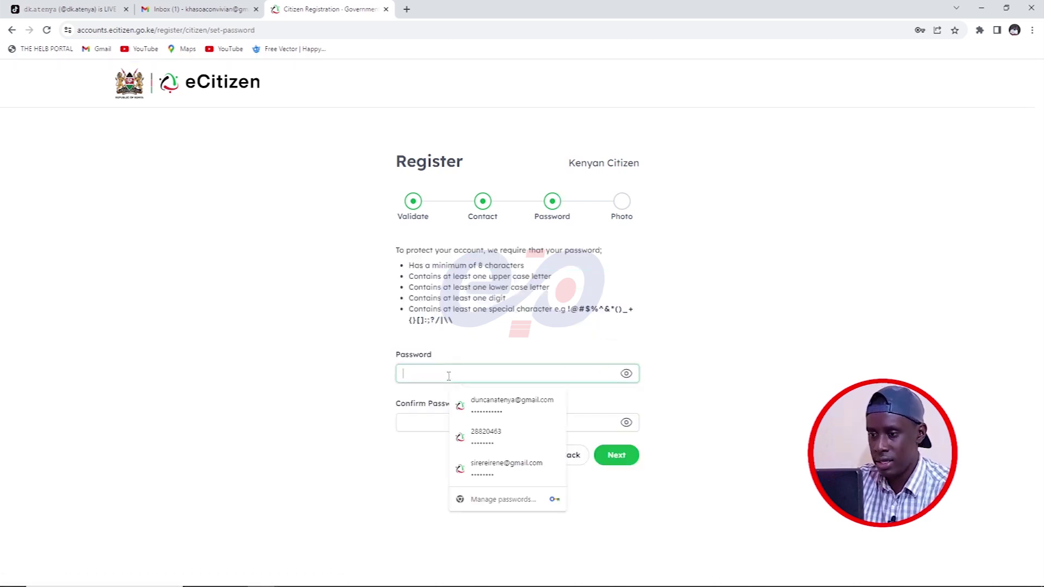
type("••")
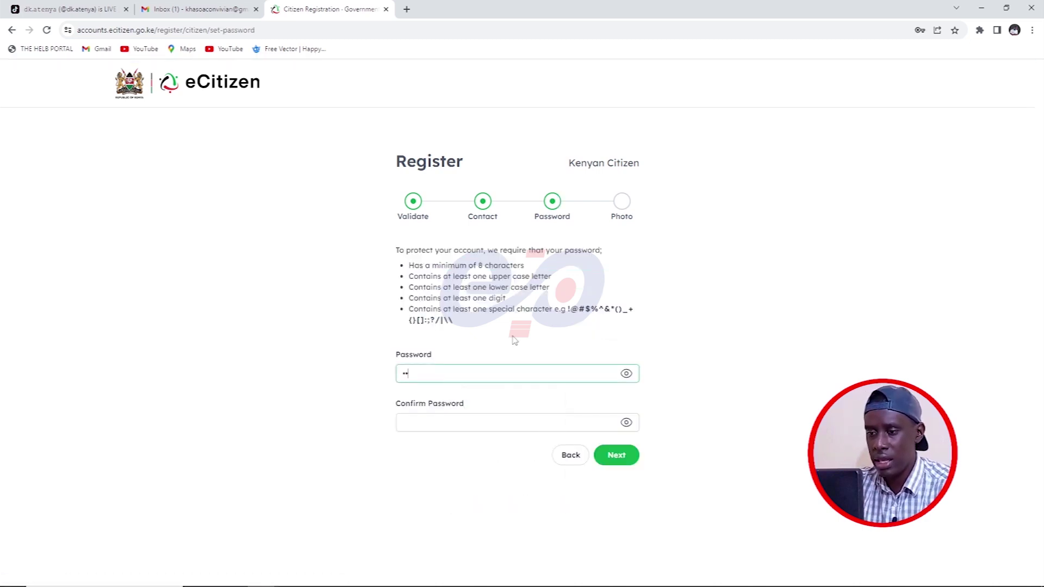
type("••")
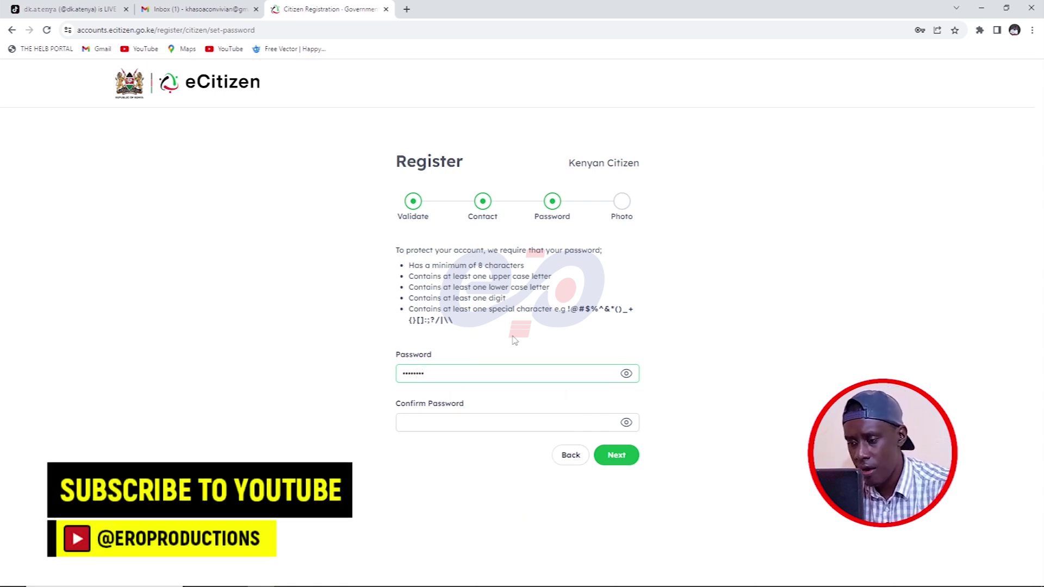
type("•••••••")
left_click(439, 425)
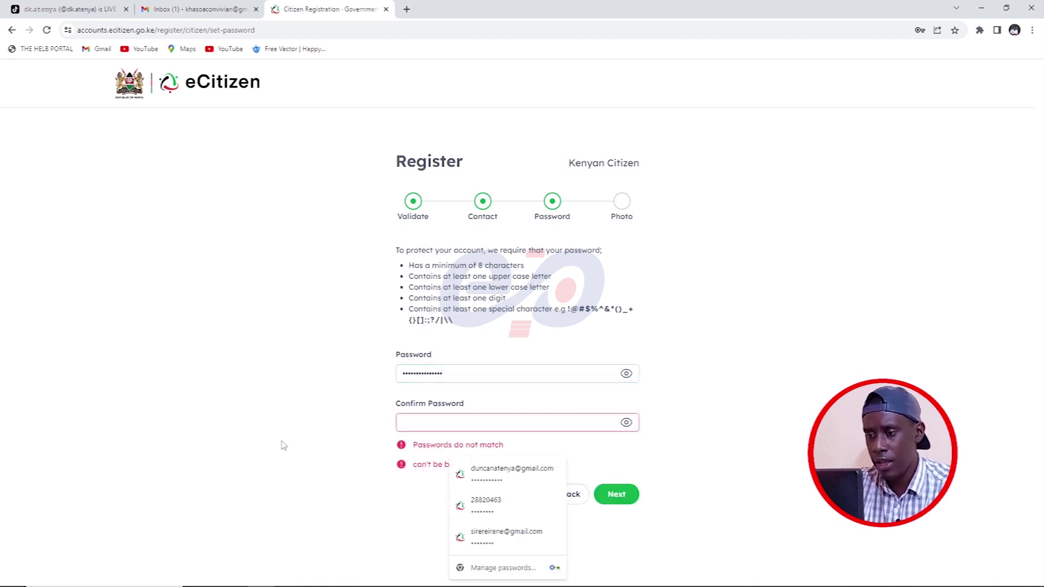
type("•")
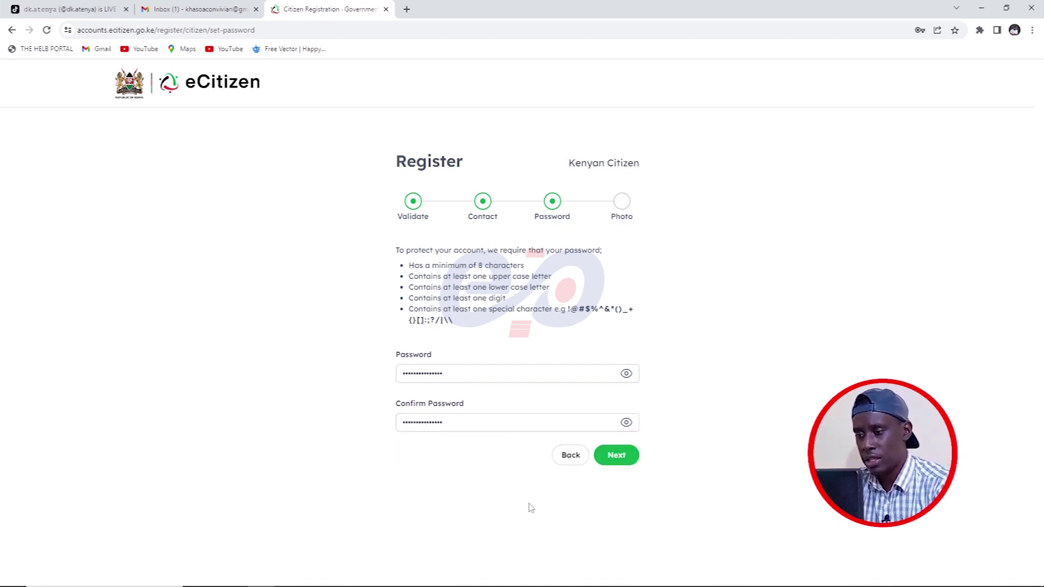
left_click(607, 457)
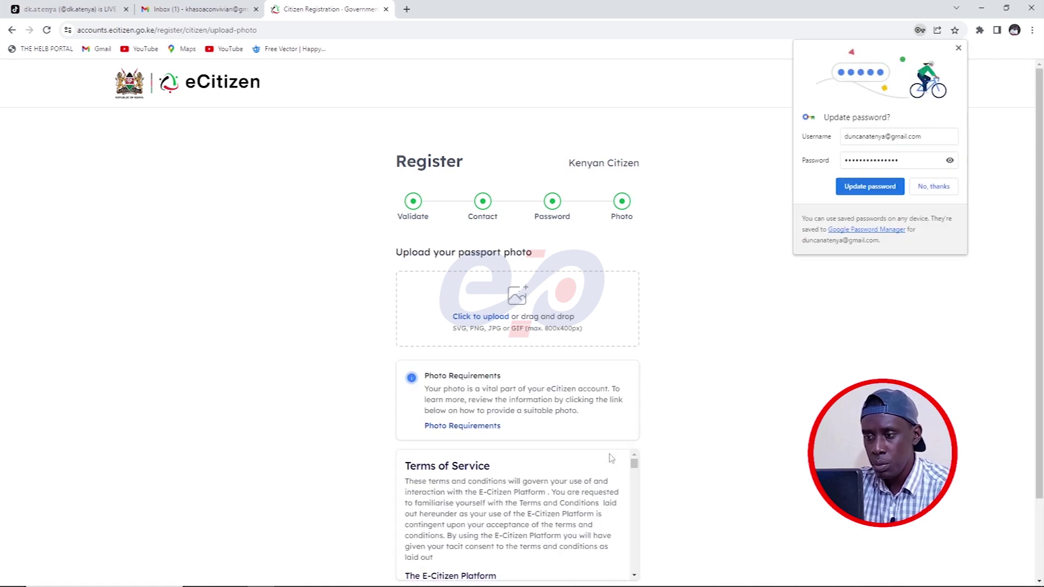
Decline Chrome's password save and upload 'WhatsApp Image 2023-06-22 at 11.36.18' from Downloads.
left_click(933, 186)
scroll(665, 351, "down", 2)
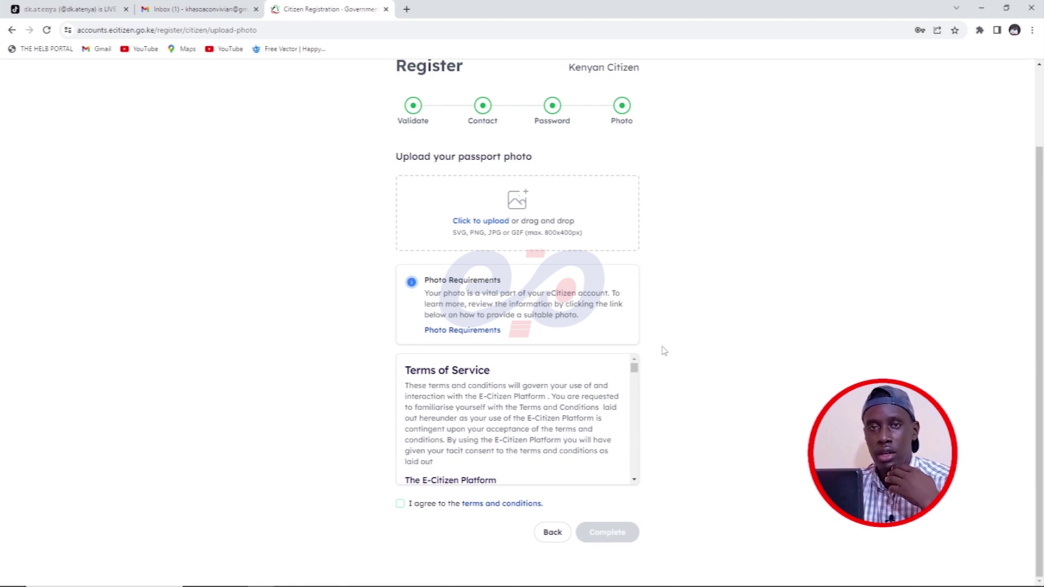
scroll(664, 351, "up", 2)
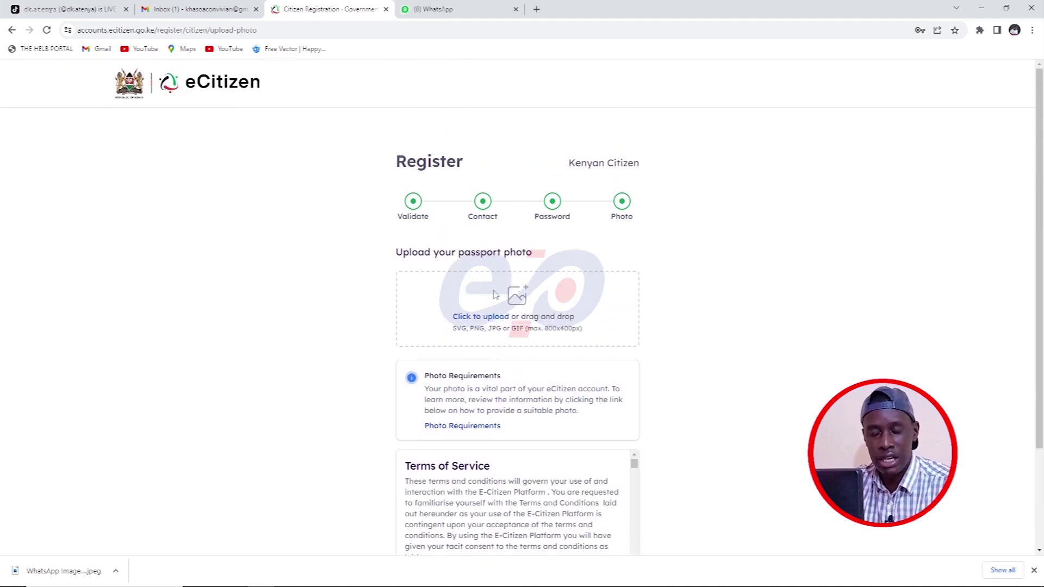
left_click(492, 317)
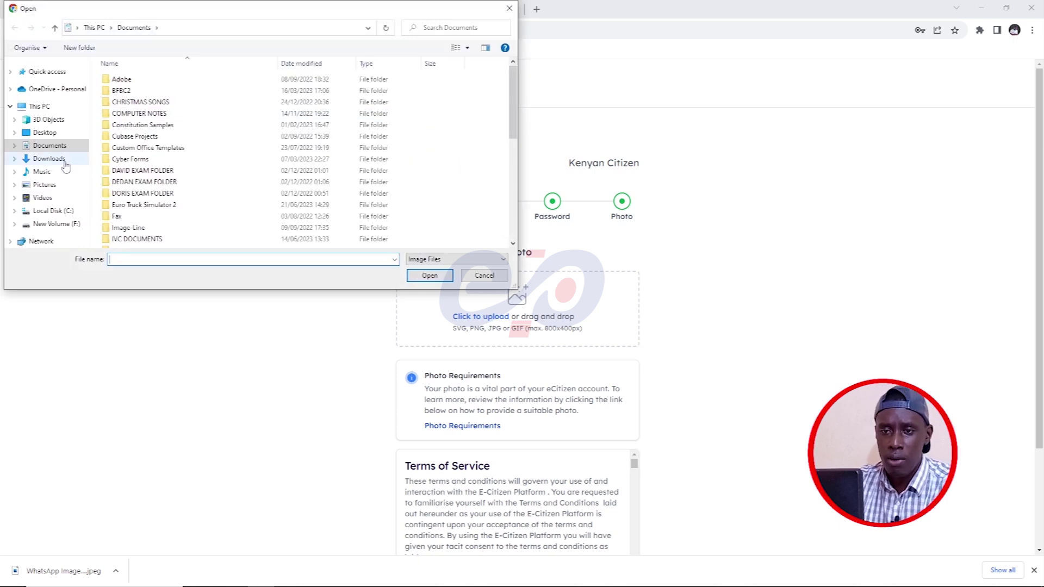
left_click(65, 162)
left_click(134, 109)
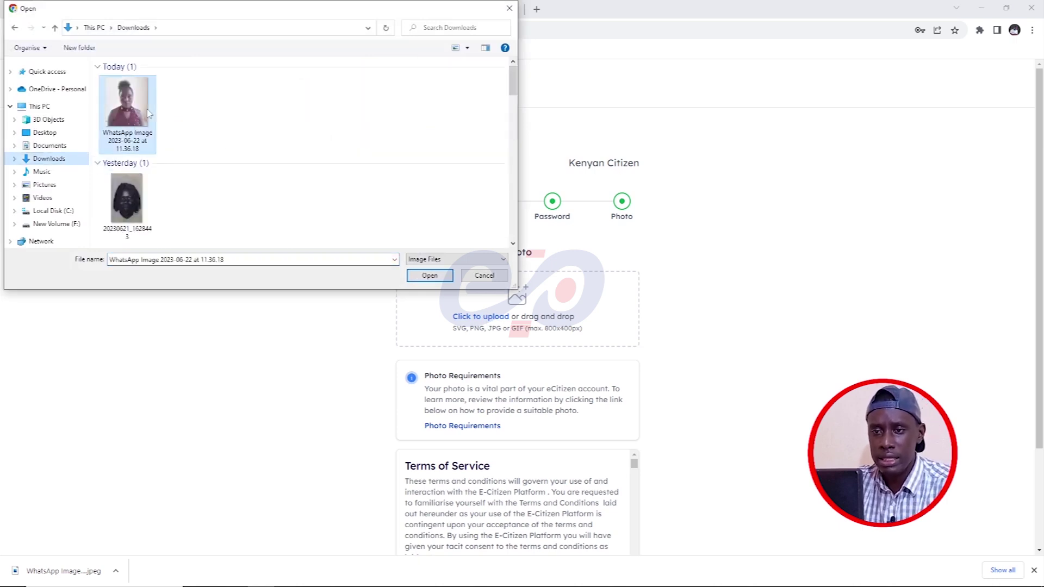
left_click(429, 275)
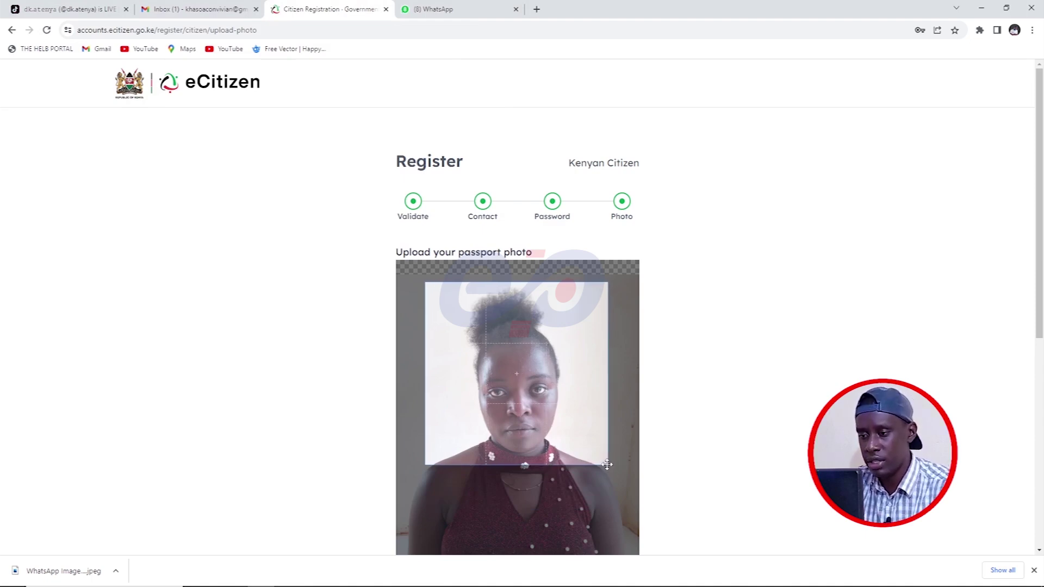
Position the crop frame over the face and save the passport photo.
left_click_drag(607, 464, 603, 467)
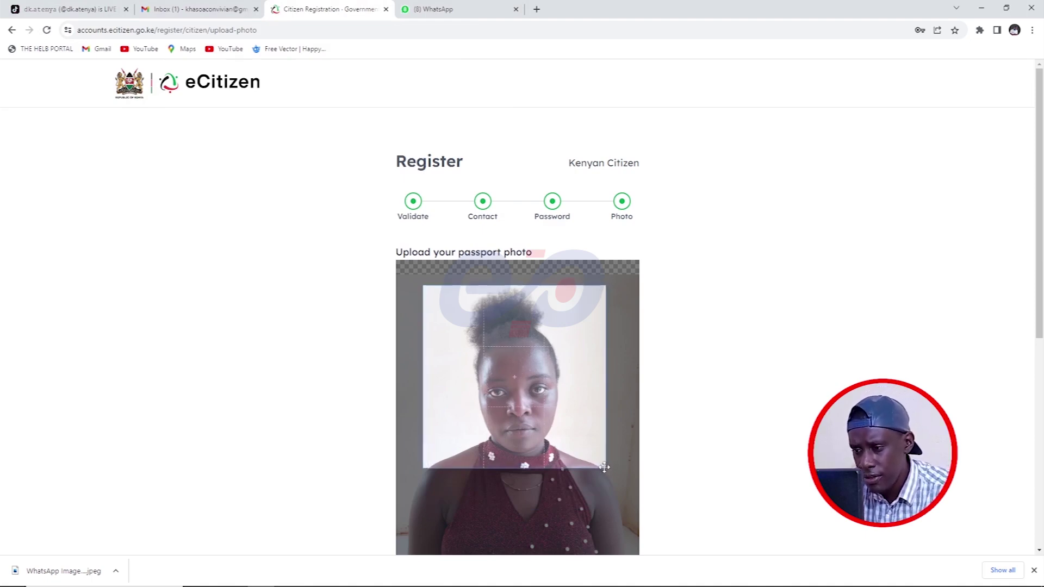
scroll(848, 353, "down", 5)
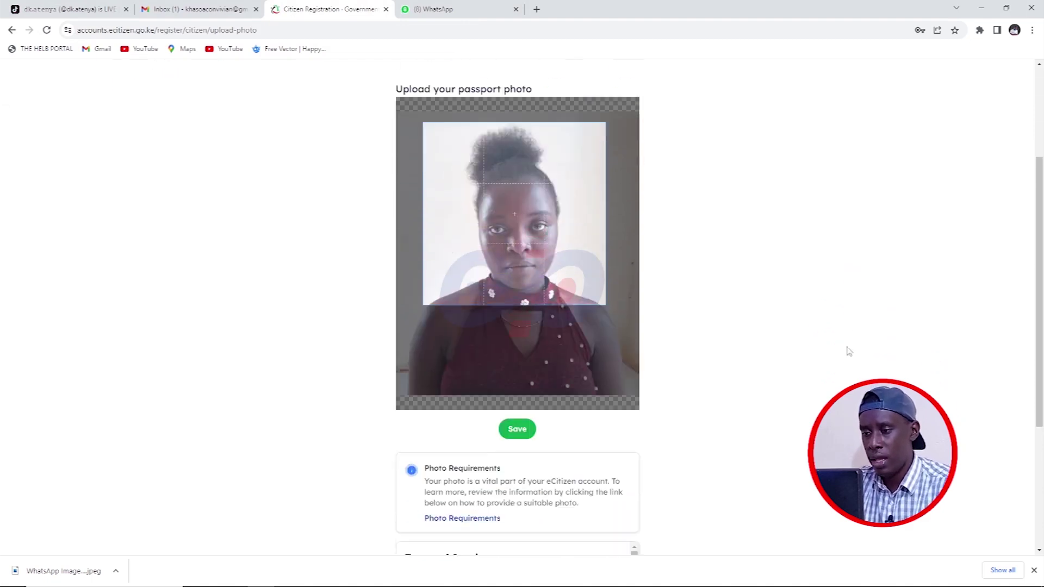
left_click(517, 320)
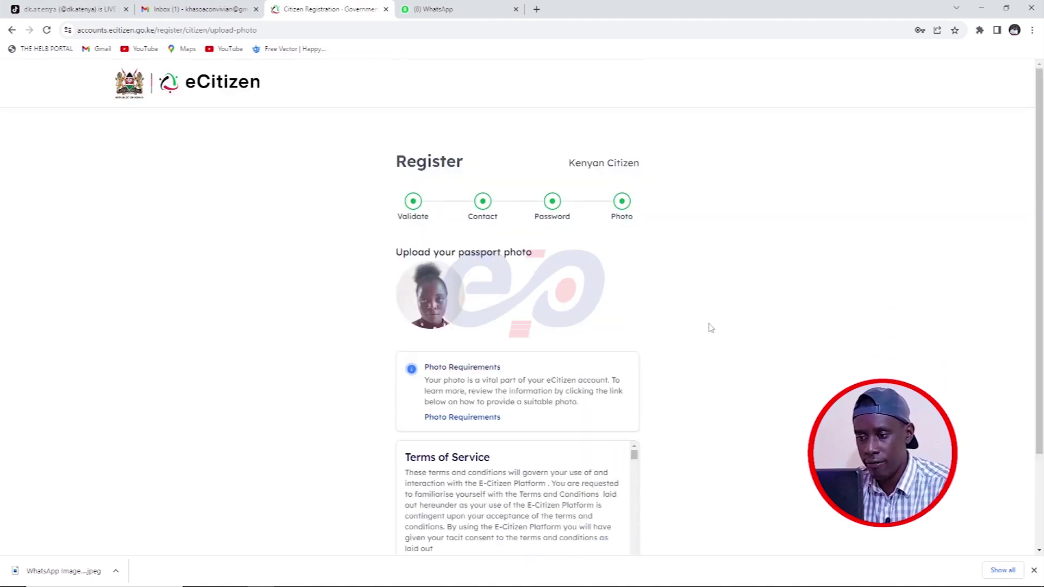
Accept the terms and conditions and complete the registration.
scroll(708, 326, "down", 3)
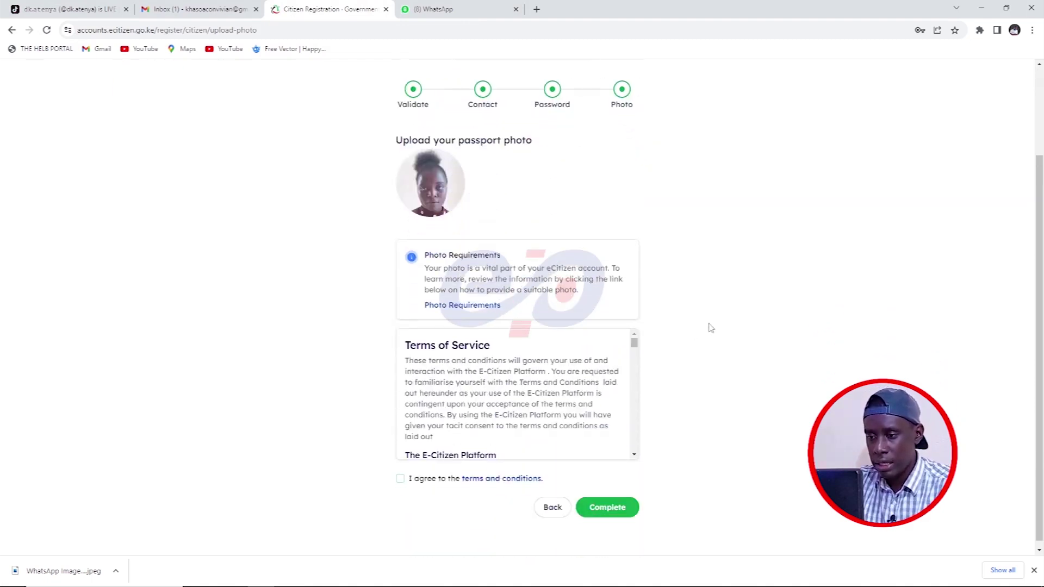
left_click(400, 472)
left_click(613, 505)
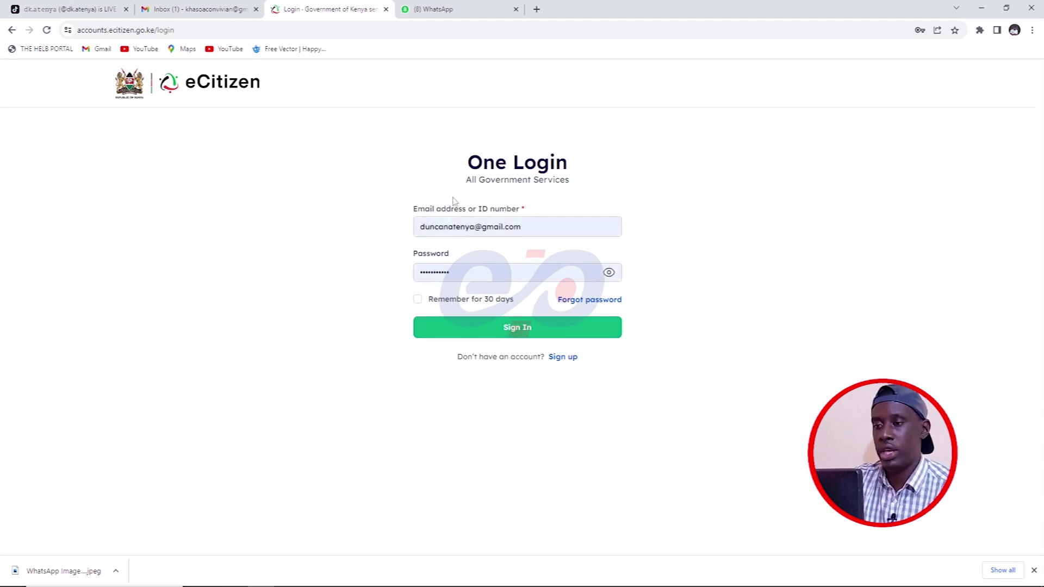
Replace the saved login with the new account's email address and password, then sign in.
left_click(541, 224)
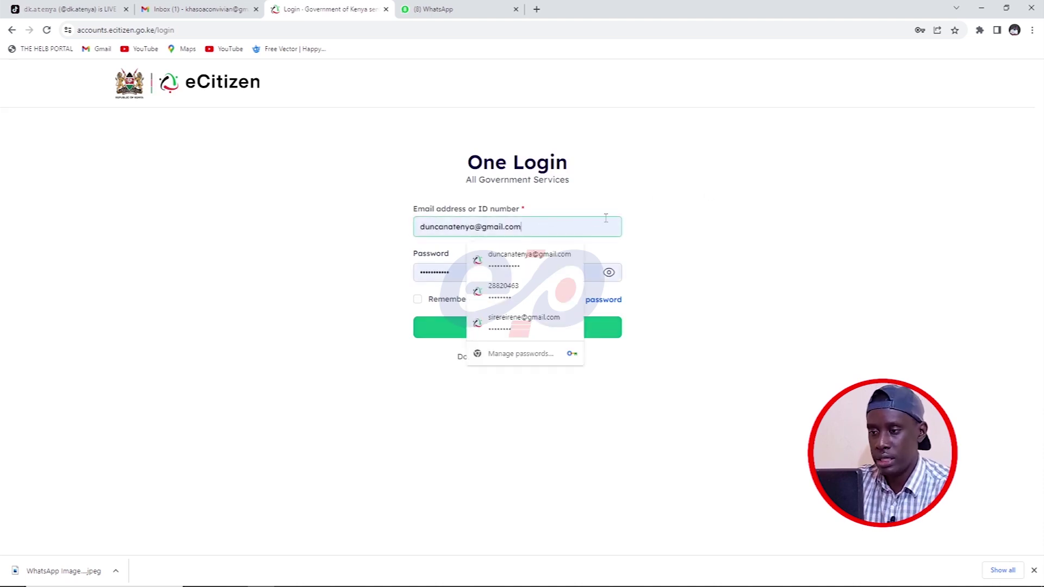
key("BackSpace")
key("BackSpace")
key("BackSpace")
key("BackSpace")
key("BackSpace")
key("BackSpace")
key("BackSpace")
key("BackSpace")
key("BackSpace")
key("BackSpace")
key("BackSpace")
key("BackSpace")
key("BackSpace")
key("BackSpace")
key("BackSpace")
key("BackSpace")
key("BackSpace")
key("BackSpace")
key("BackSpace")
key("BackSpace")
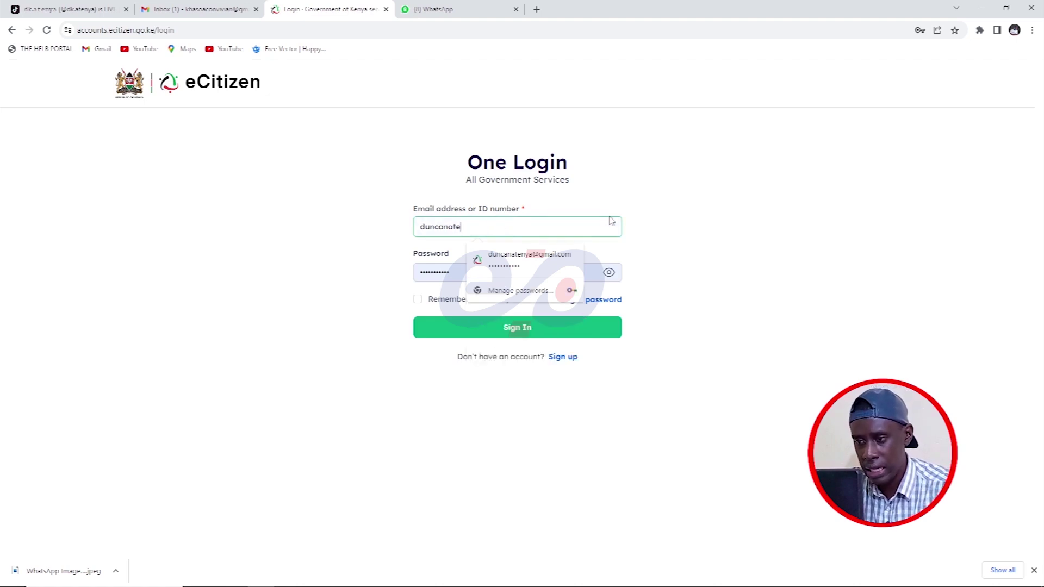
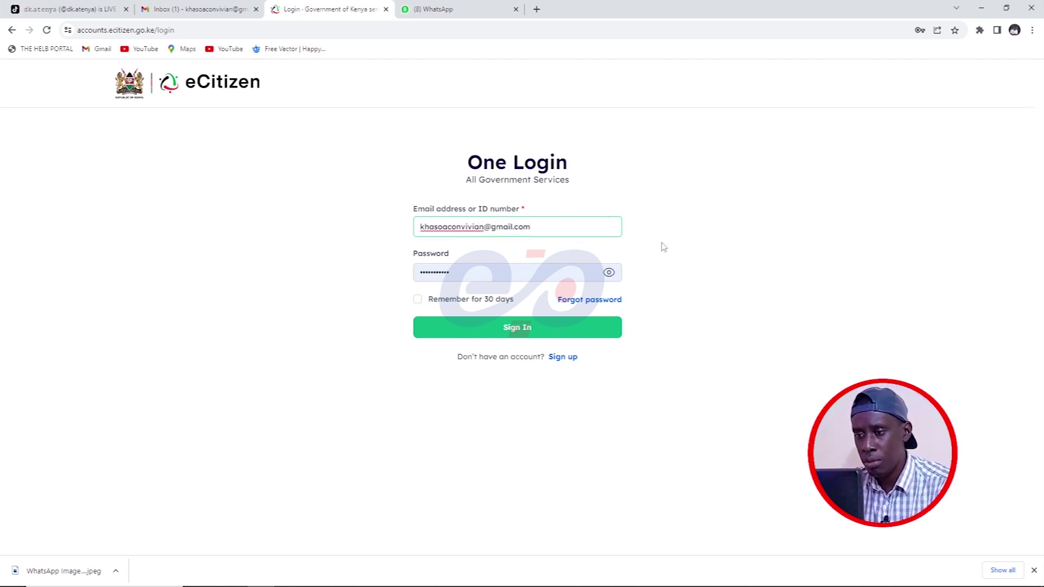
left_click(493, 277)
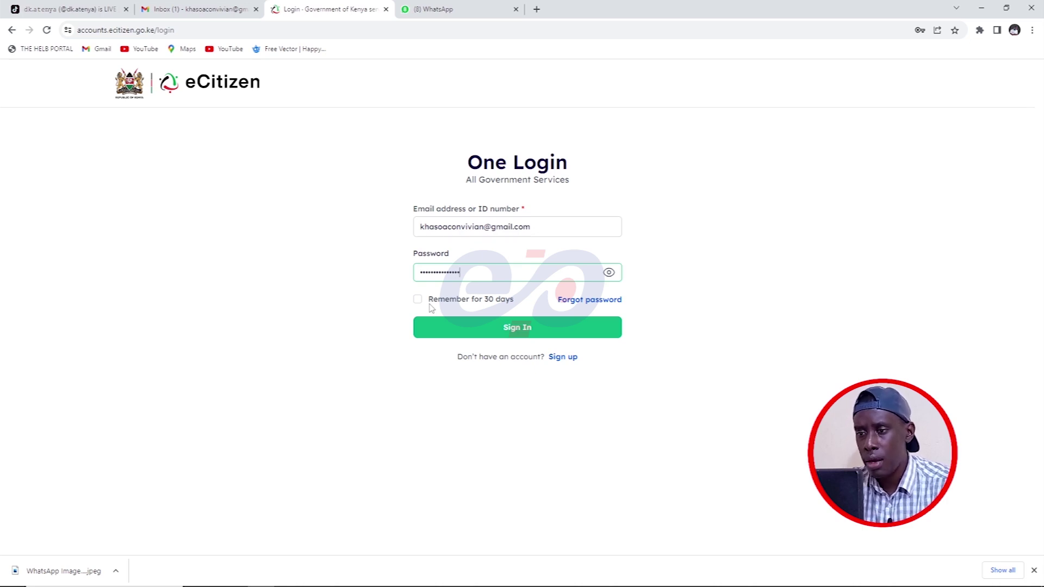
left_click(489, 333)
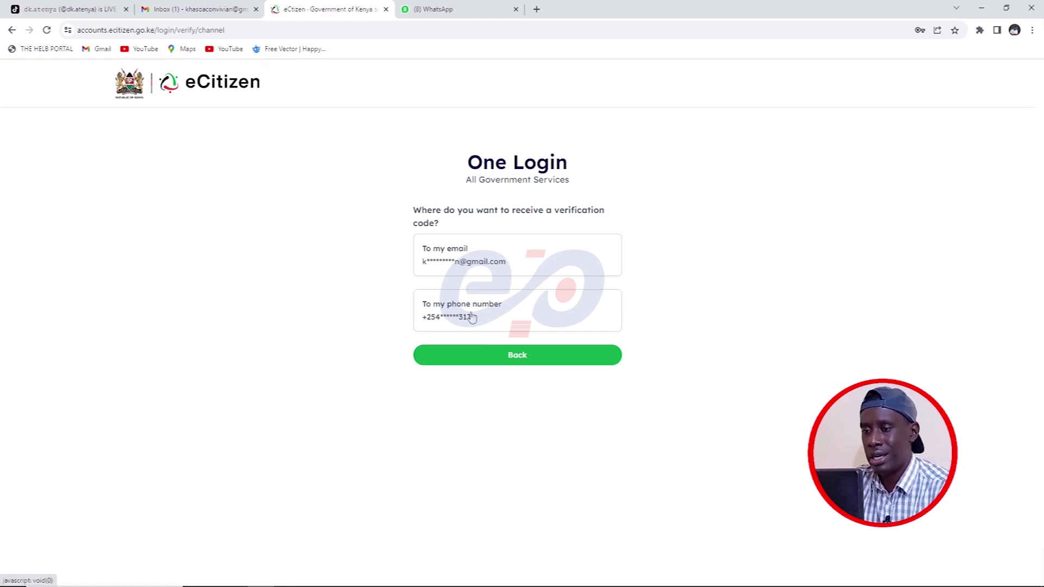
Have the verification code sent by email and switch to the inbox.
left_click(461, 269)
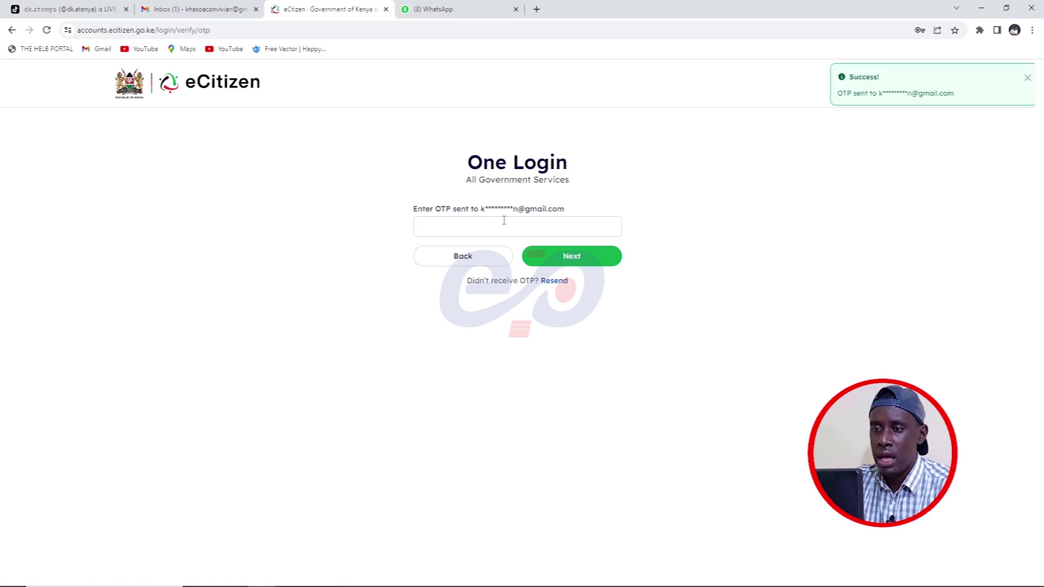
left_click(465, 224)
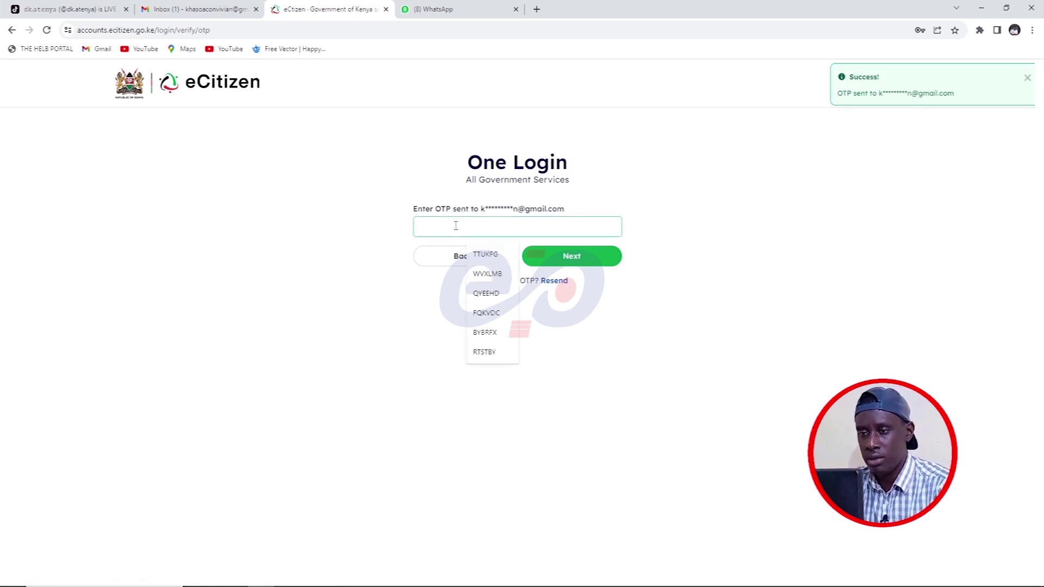
left_click(230, 9)
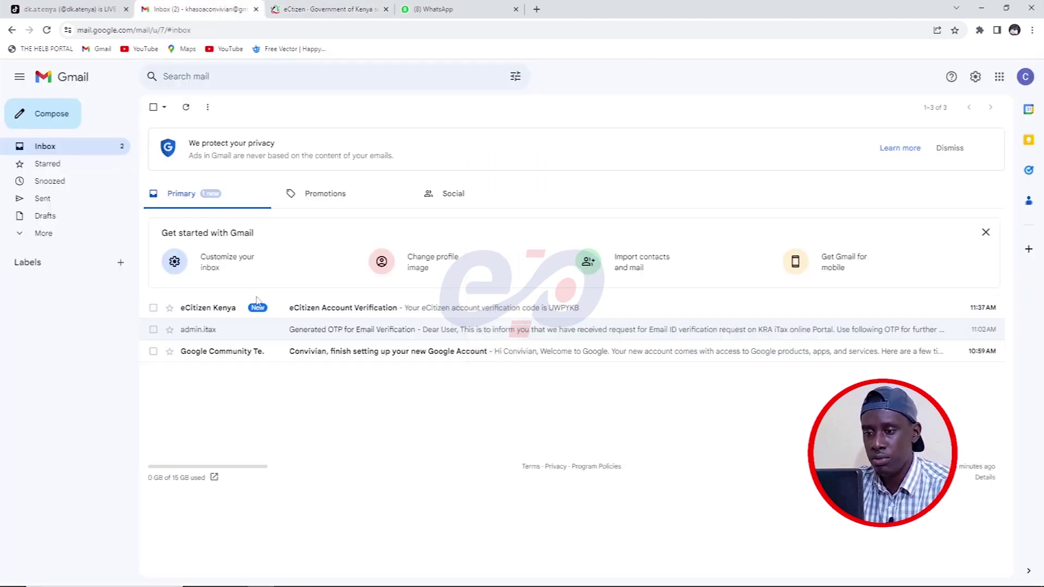
Copy the code from the eCitizen Account Verification email.
left_click(373, 308)
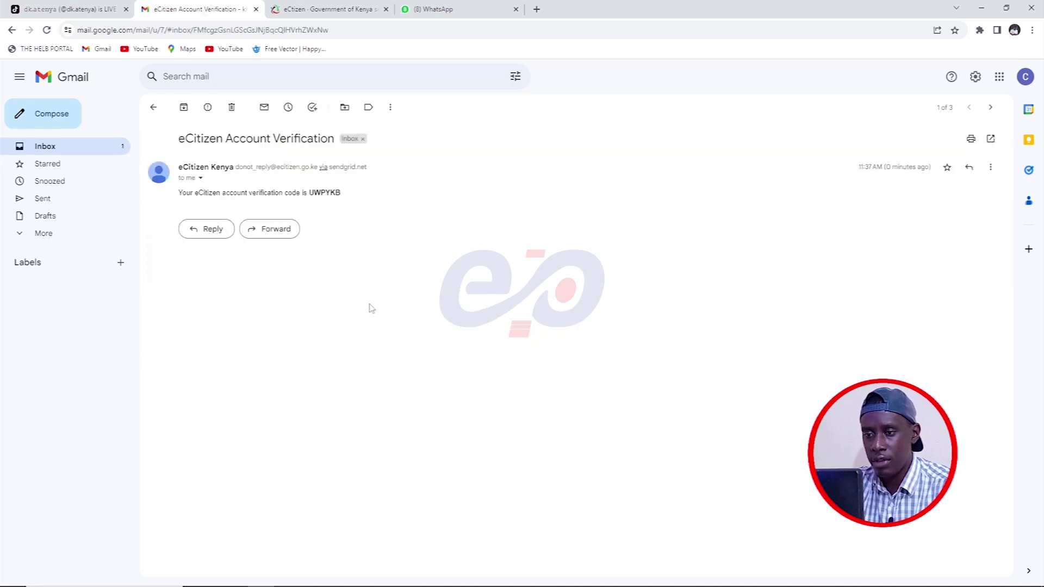
left_click_drag(308, 193, 341, 195)
right_click(338, 197)
left_click(356, 201)
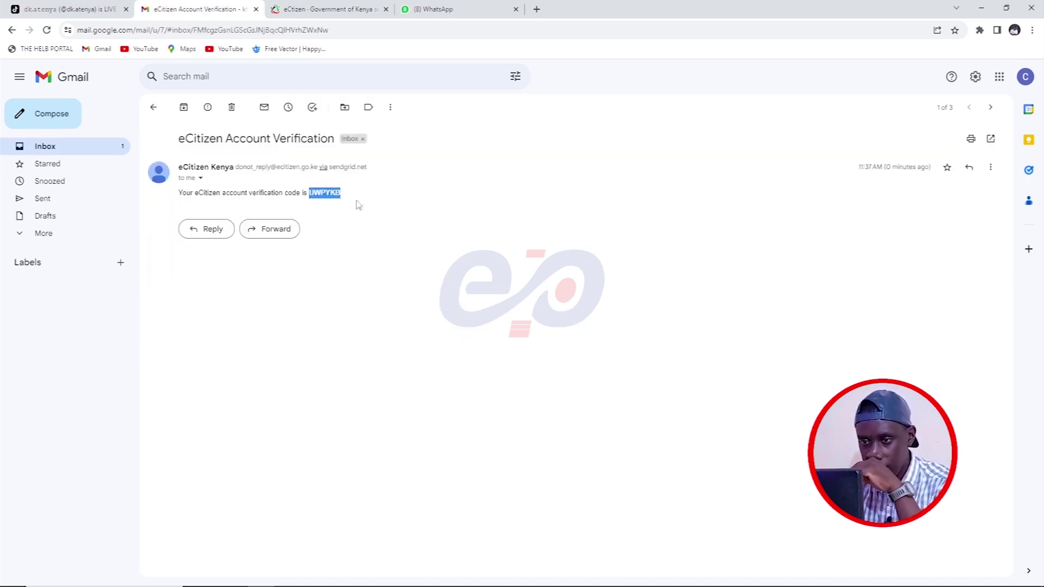
Paste the copied code into the eCitizen OTP field and submit it.
left_click(317, 11)
left_click(422, 226)
right_click(450, 226)
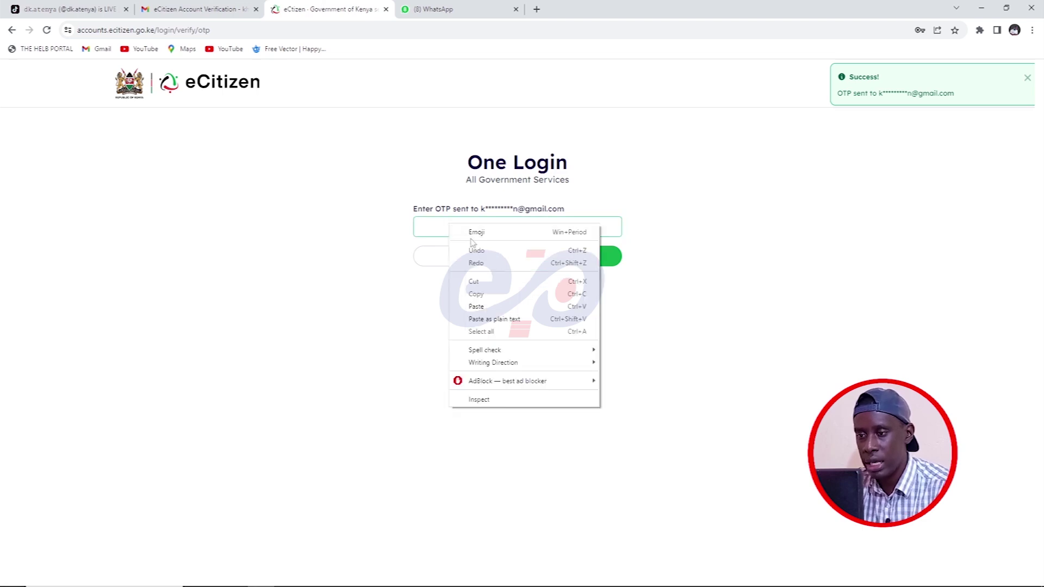
left_click(476, 306)
left_click(568, 258)
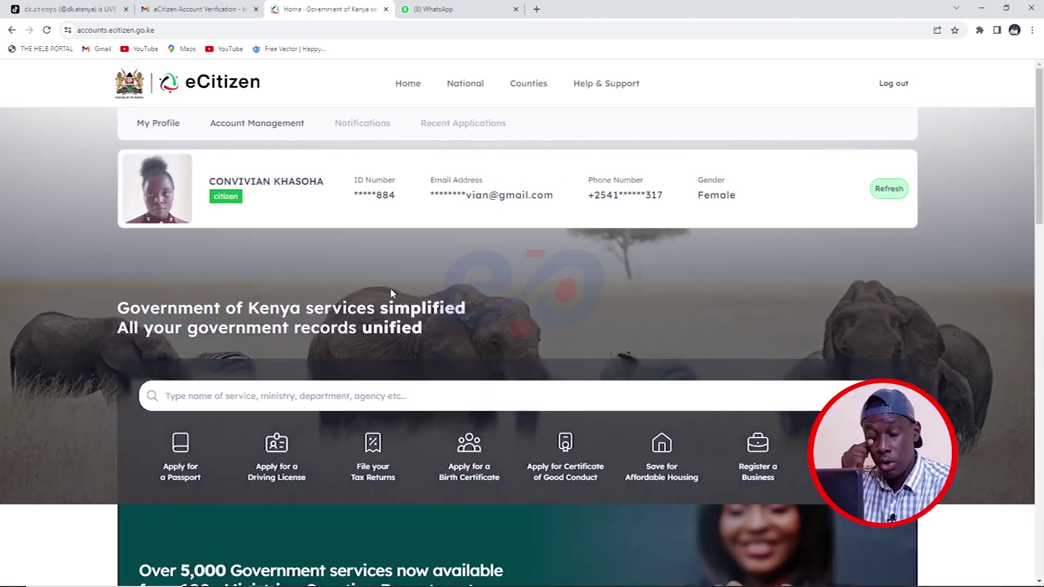
scroll(391, 293, "down", 7)
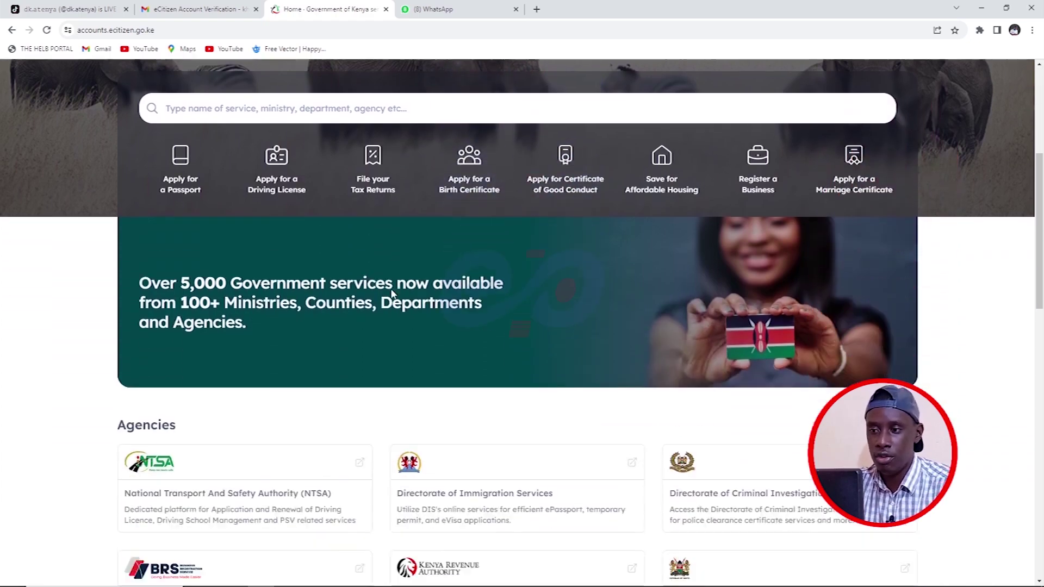
scroll(393, 294, "down", 6)
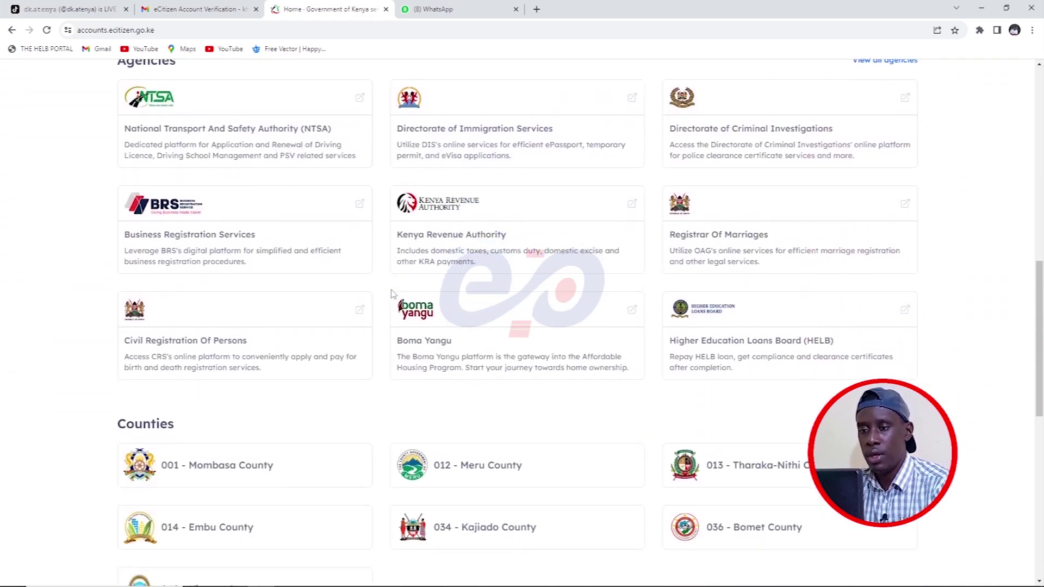
scroll(392, 293, "down", 2)
scroll(393, 295, "up", 10)
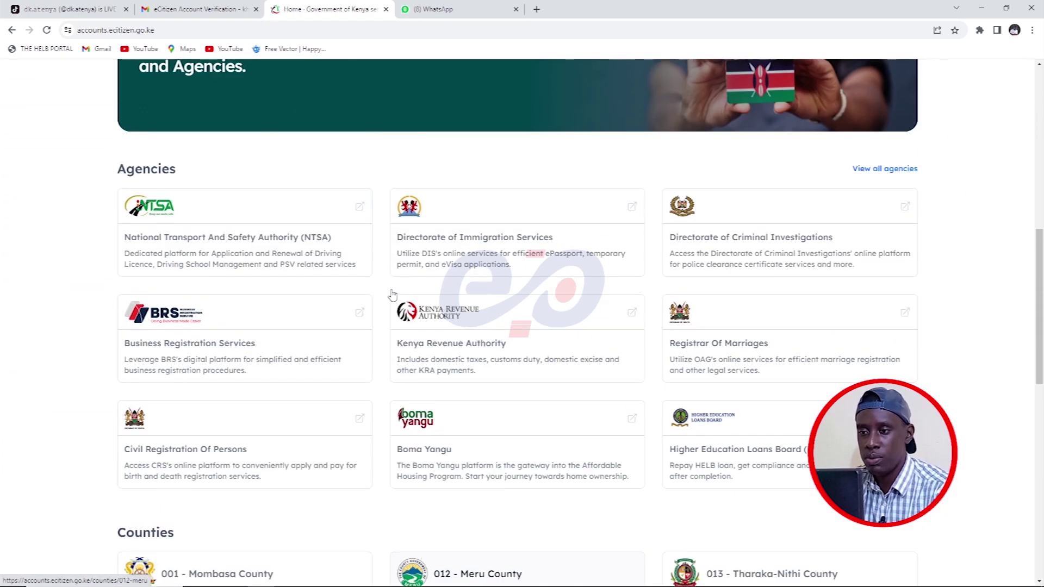